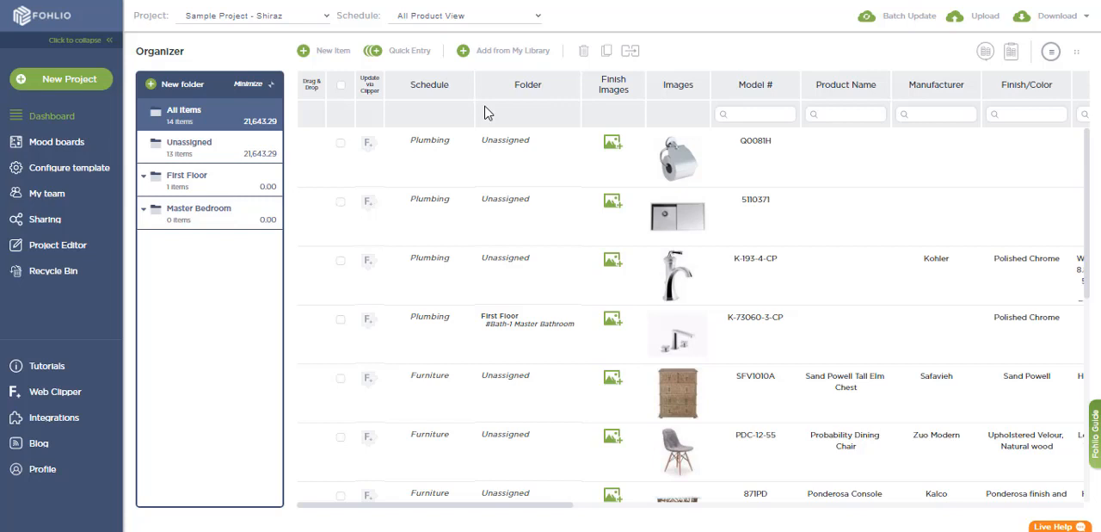
Start a new project and name it "Your Name".
left_click(80, 86)
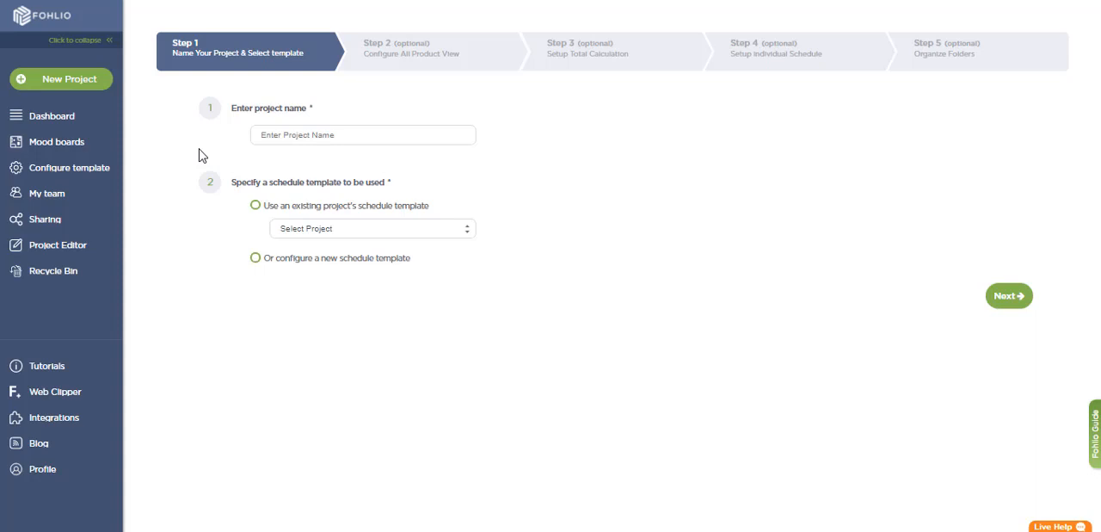
left_click(296, 140)
type("you")
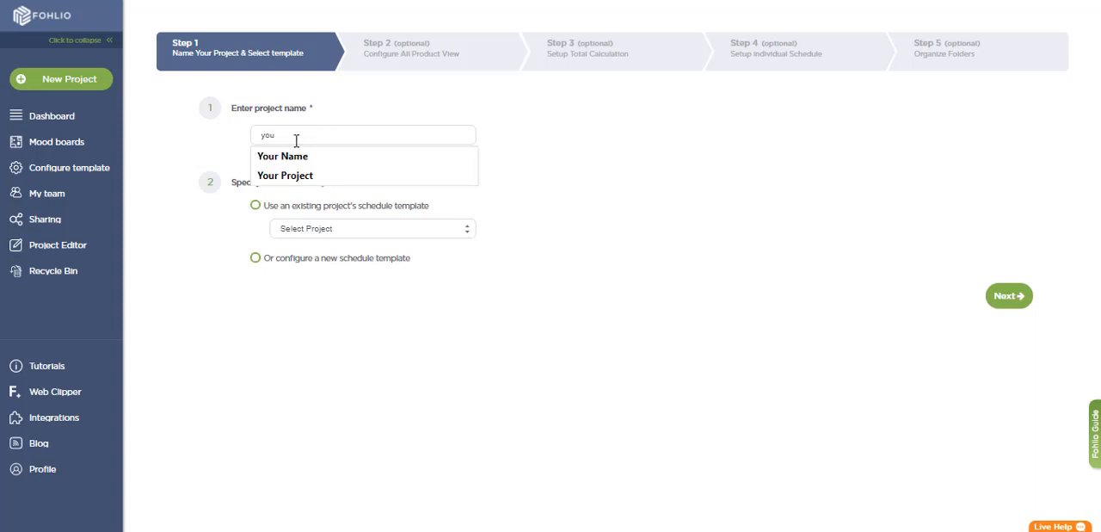
left_click(309, 160)
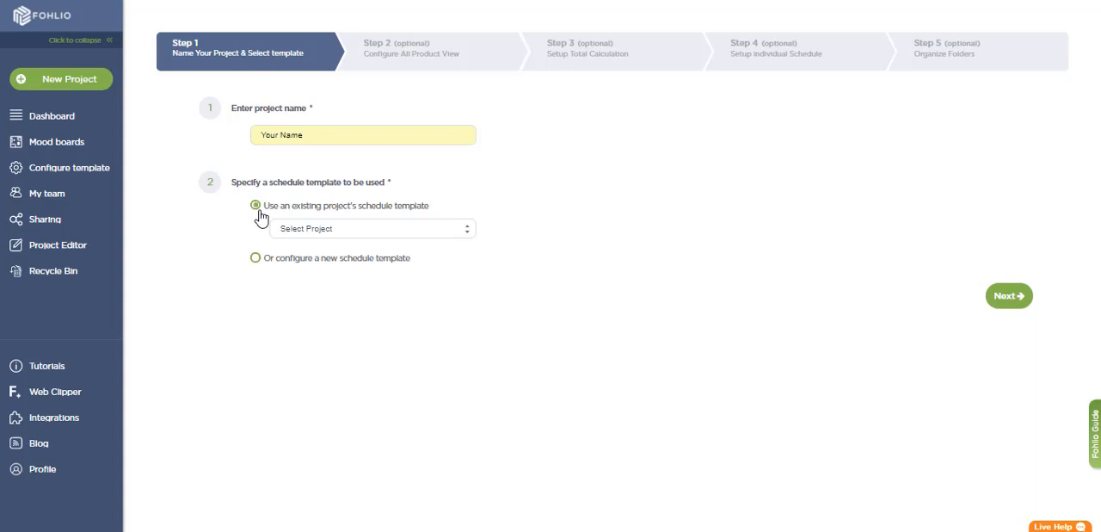
Choose to configure a new schedule template for the project and continue to the All Product View configuration.
left_click(376, 227)
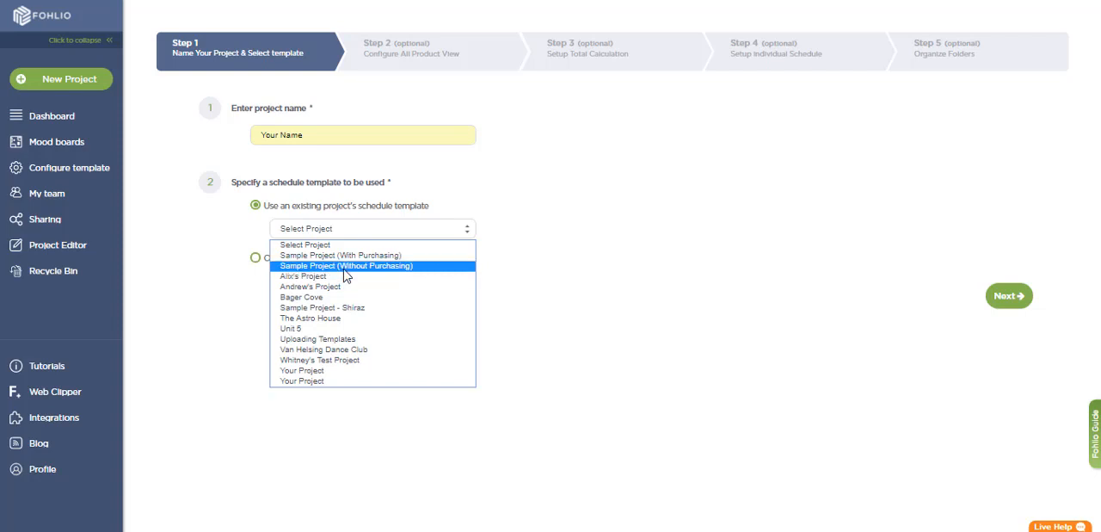
left_click(356, 247)
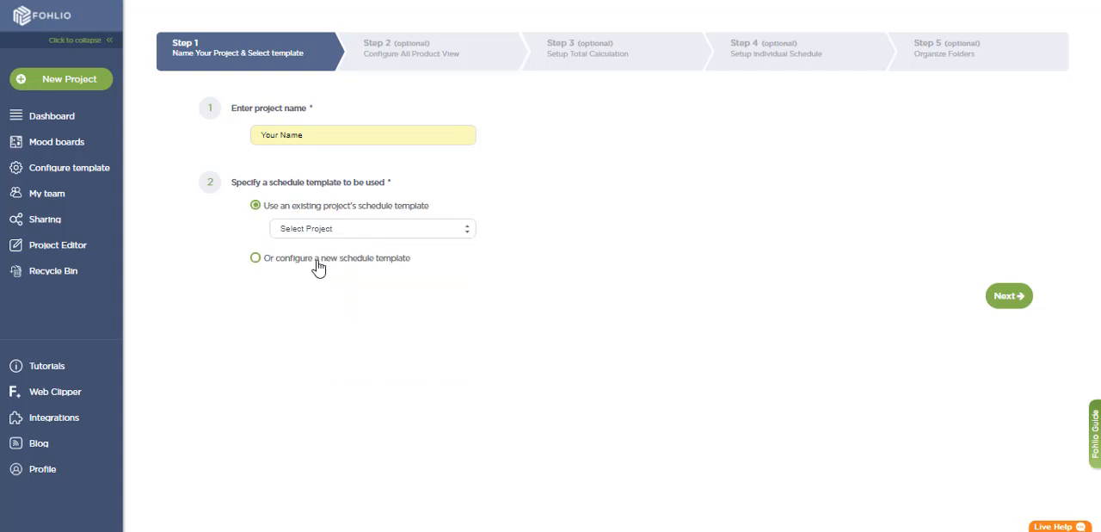
left_click(317, 266)
left_click(996, 297)
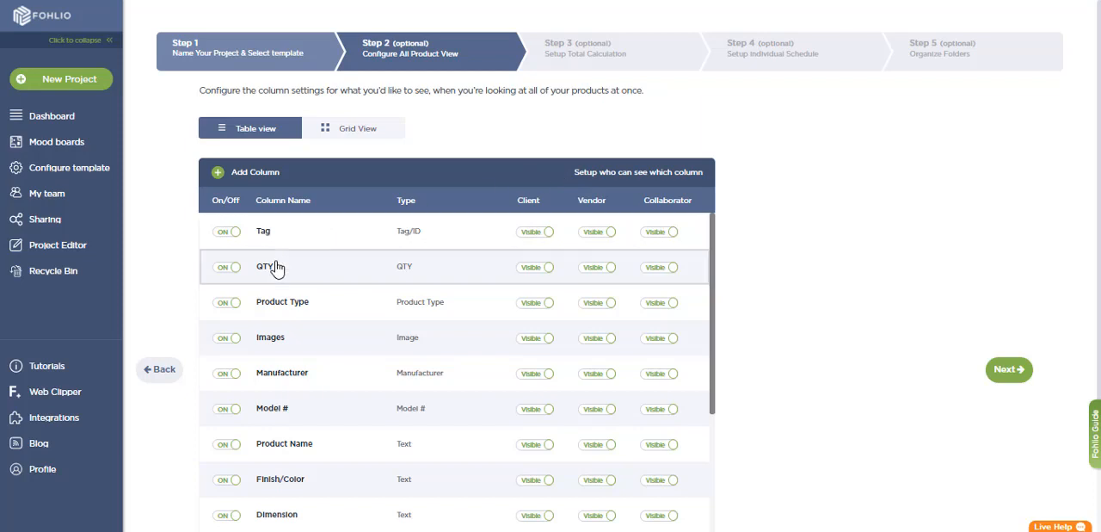
Turn off the Tag column and rename the QTY column to "Quantity" in the table view.
left_click(227, 234)
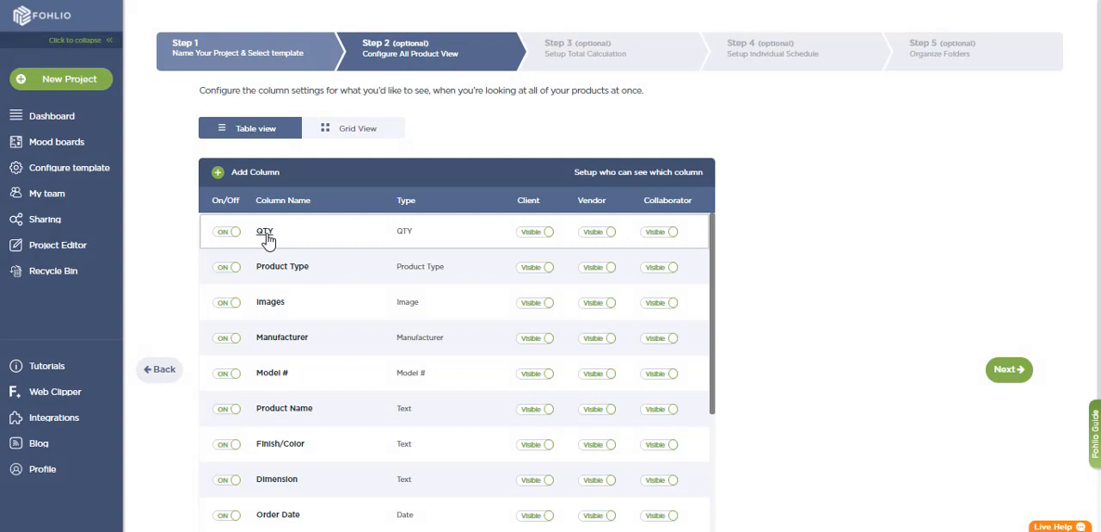
left_click(266, 236)
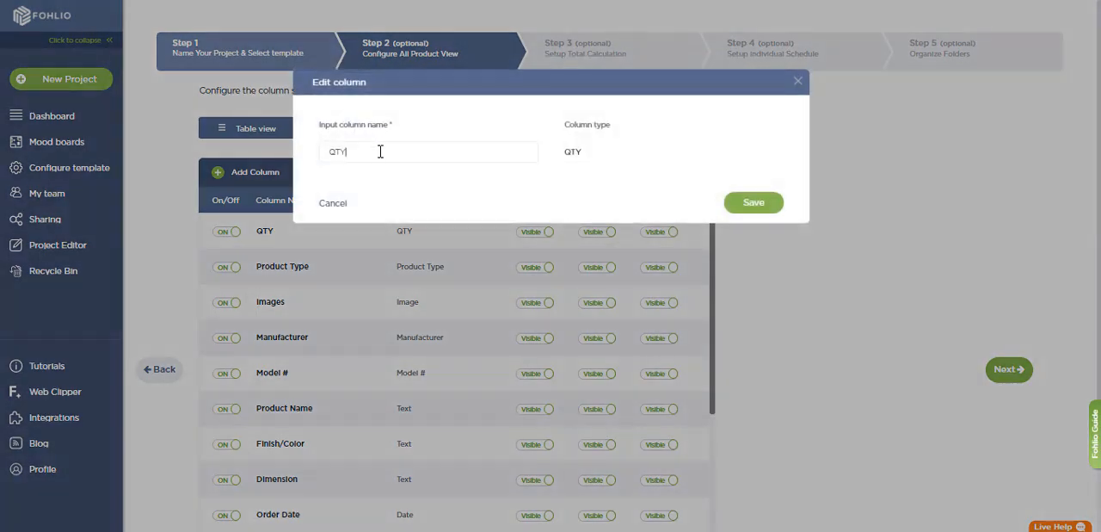
key("BackSpace")
key("BackSpace")
type("uantity")
left_click(740, 207)
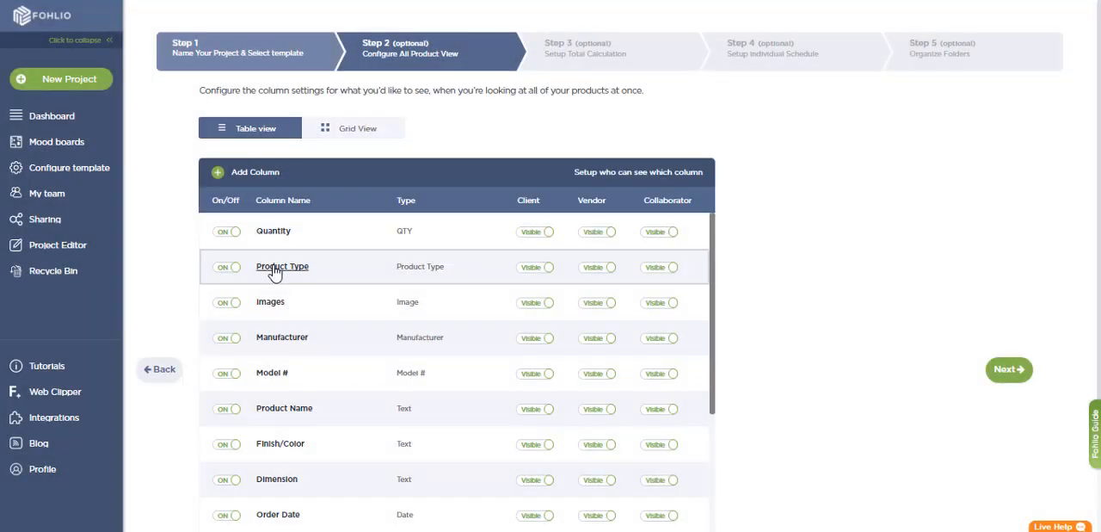
Move the Product Type column above Quantity and start a new column named "Test".
left_click_drag(273, 272, 279, 226)
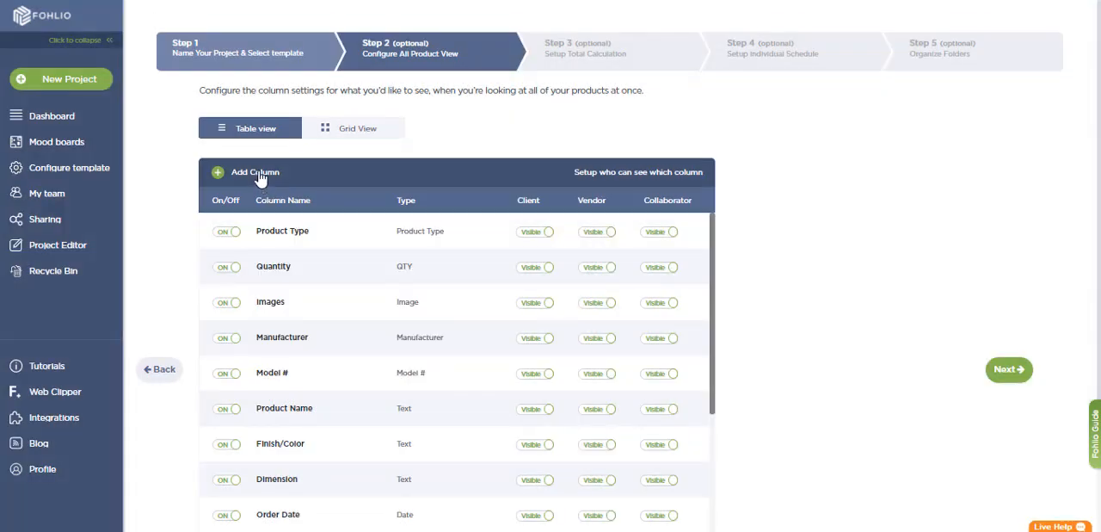
left_click(258, 174)
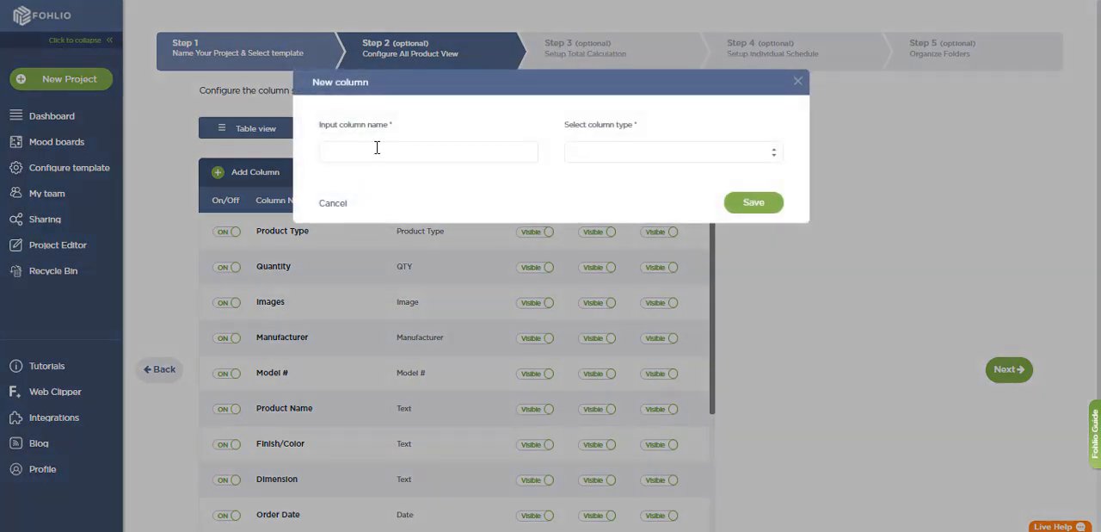
type("Test")
left_click(613, 164)
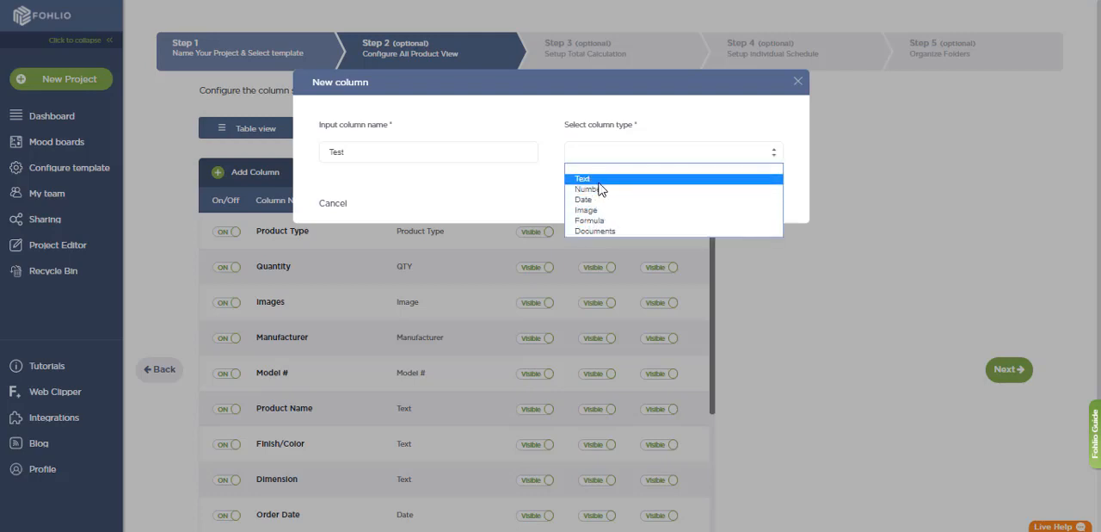
left_click(492, 184)
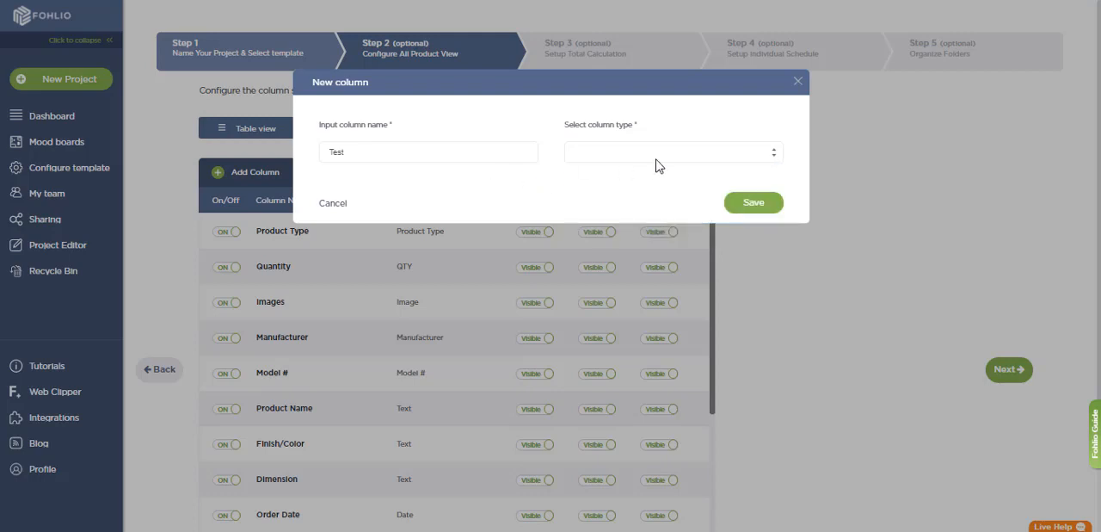
Make Test a formula column calculating "Quantity" * "Retail Price" and save it.
left_click(656, 158)
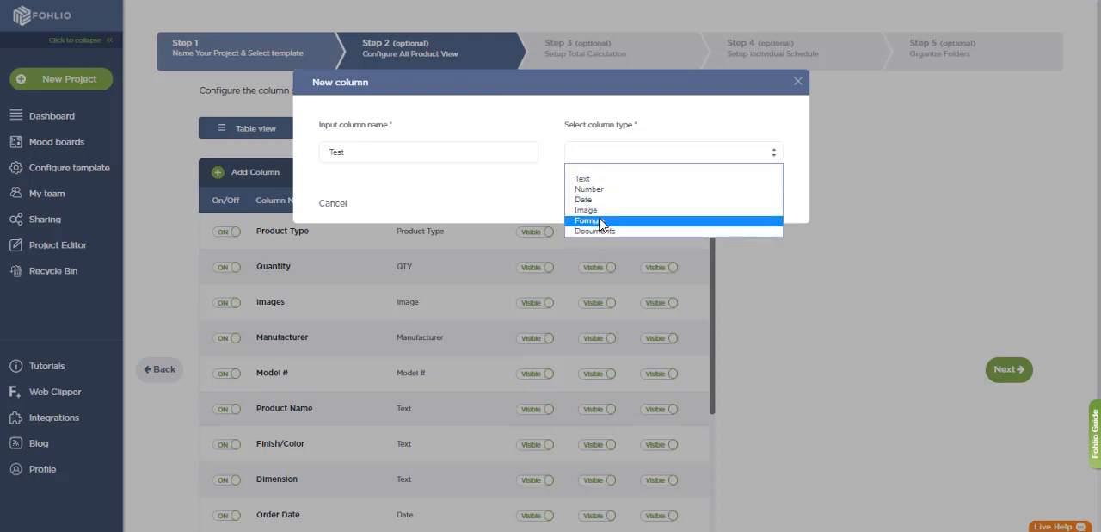
left_click(601, 221)
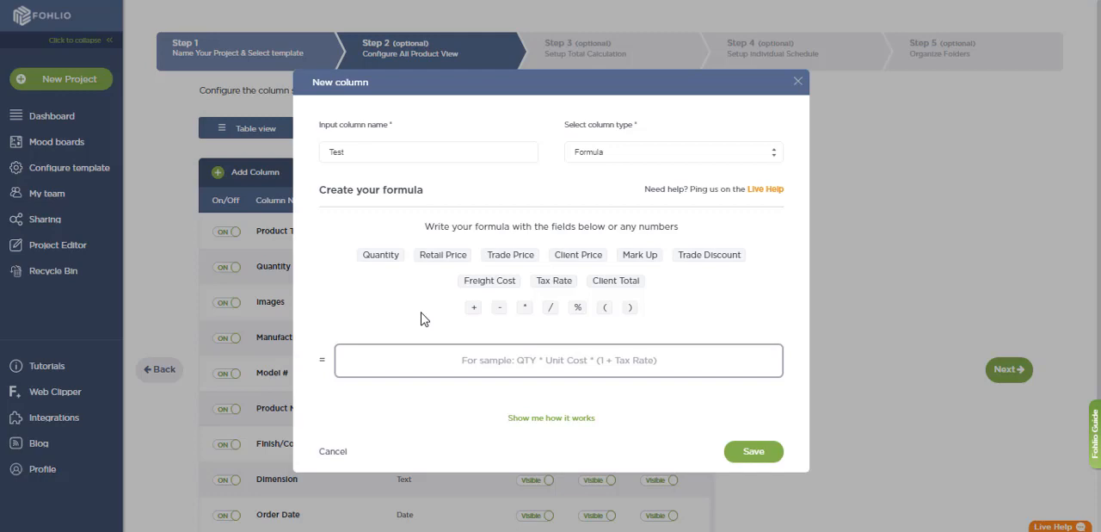
left_click(381, 258)
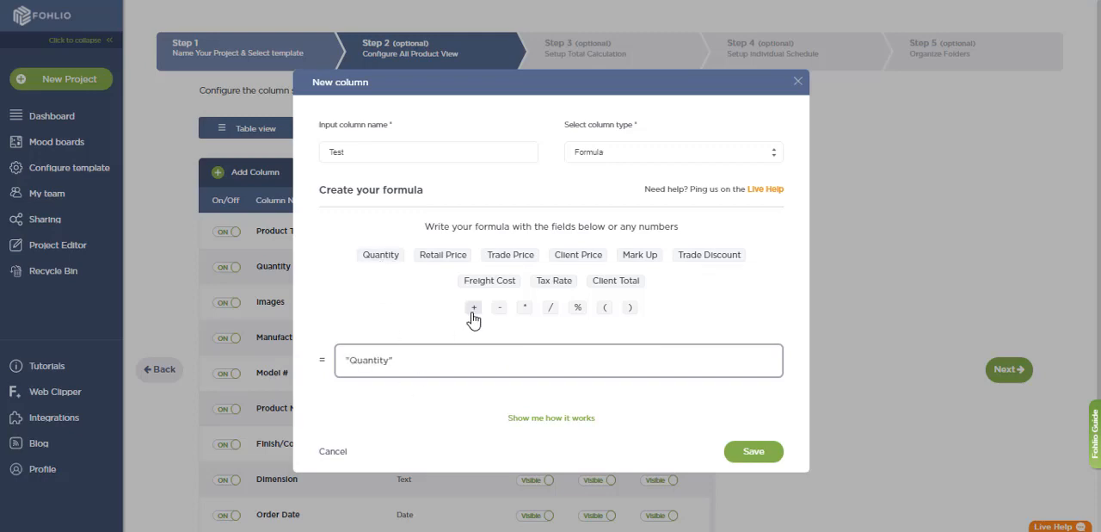
left_click(525, 308)
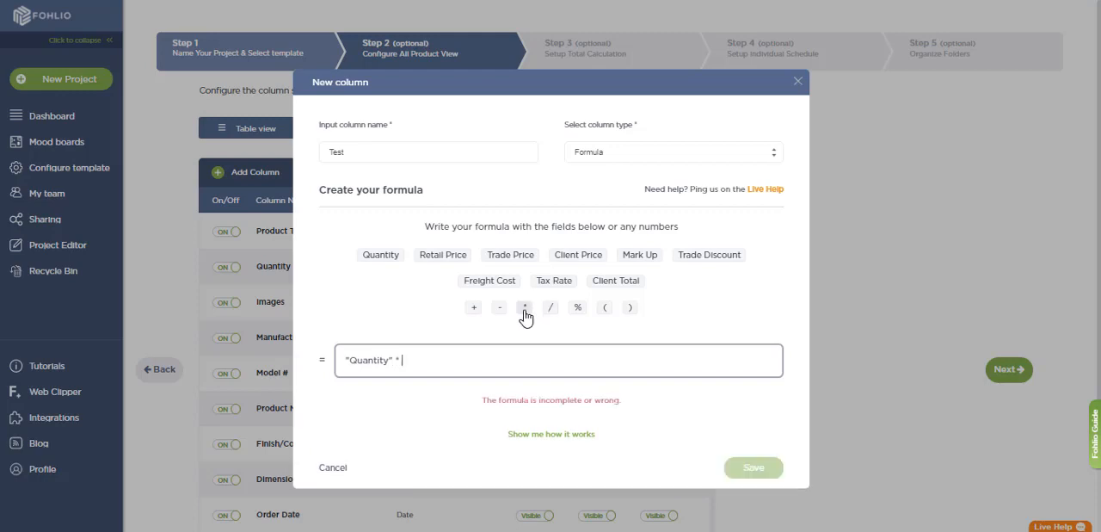
left_click(445, 255)
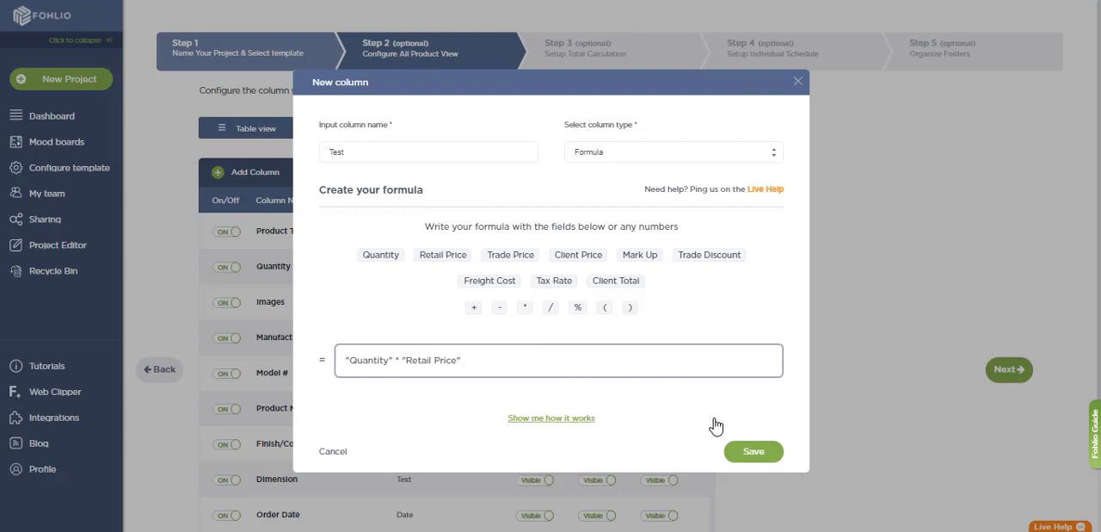
left_click(754, 454)
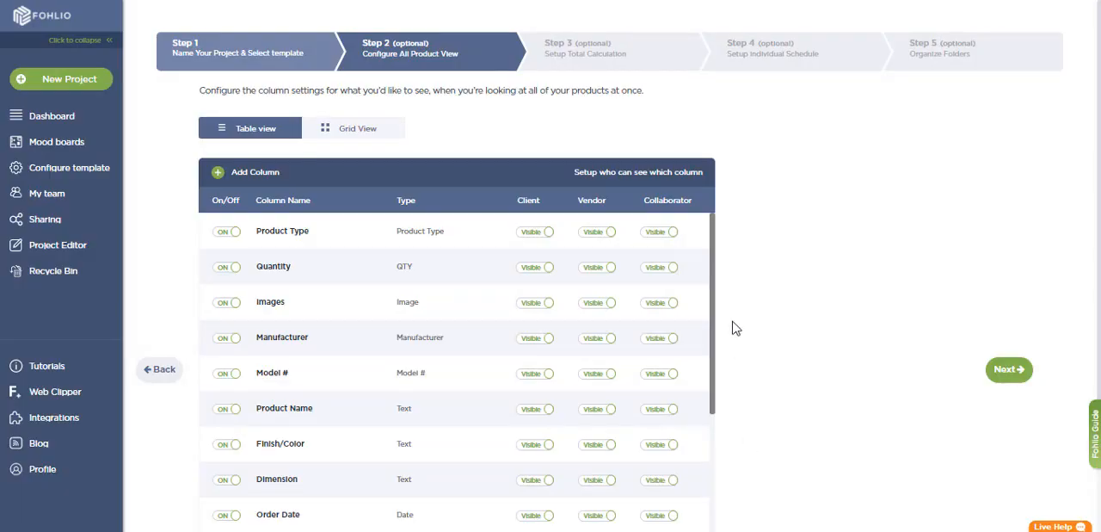
Look through the column list and toggle the Mark Up column's client visibility on and back to invisible.
left_click_drag(714, 298, 715, 471)
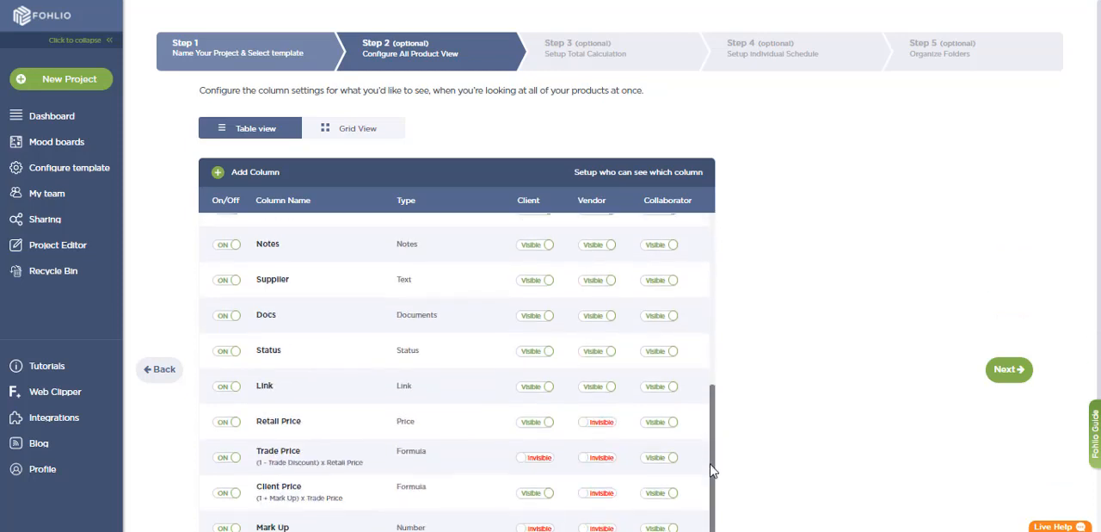
scroll(725, 291, "down", 1)
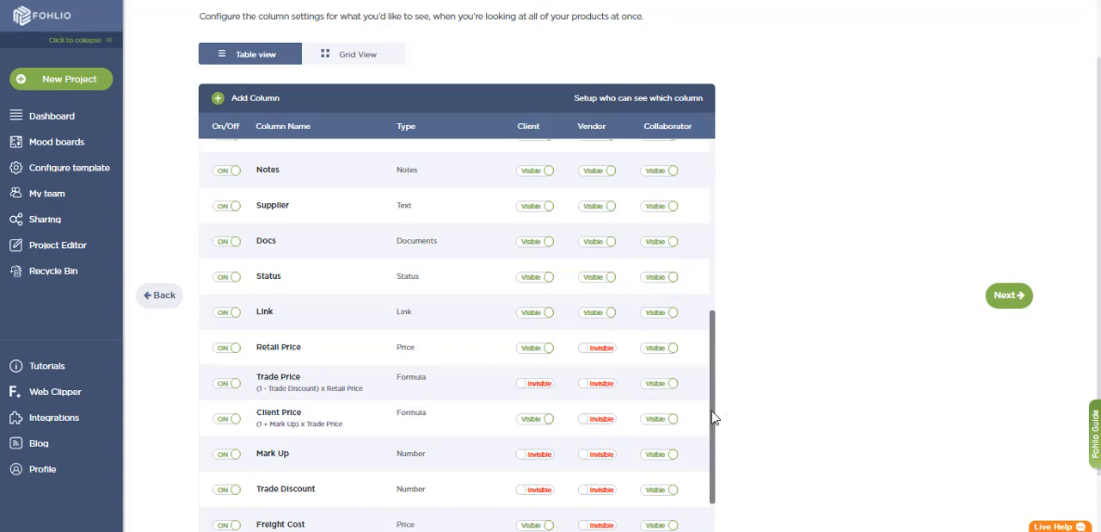
left_click_drag(714, 413, 703, 209)
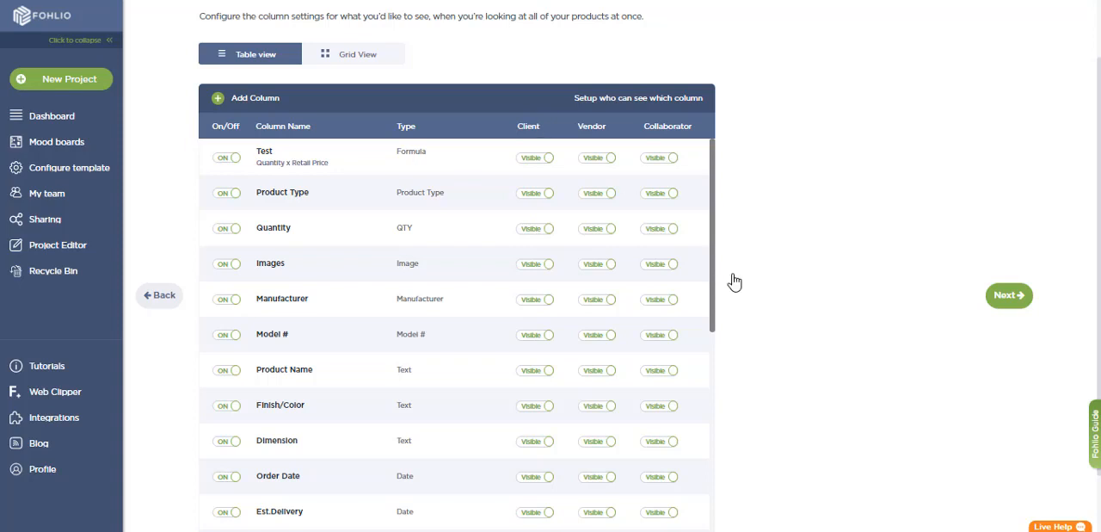
left_click_drag(714, 263, 717, 431)
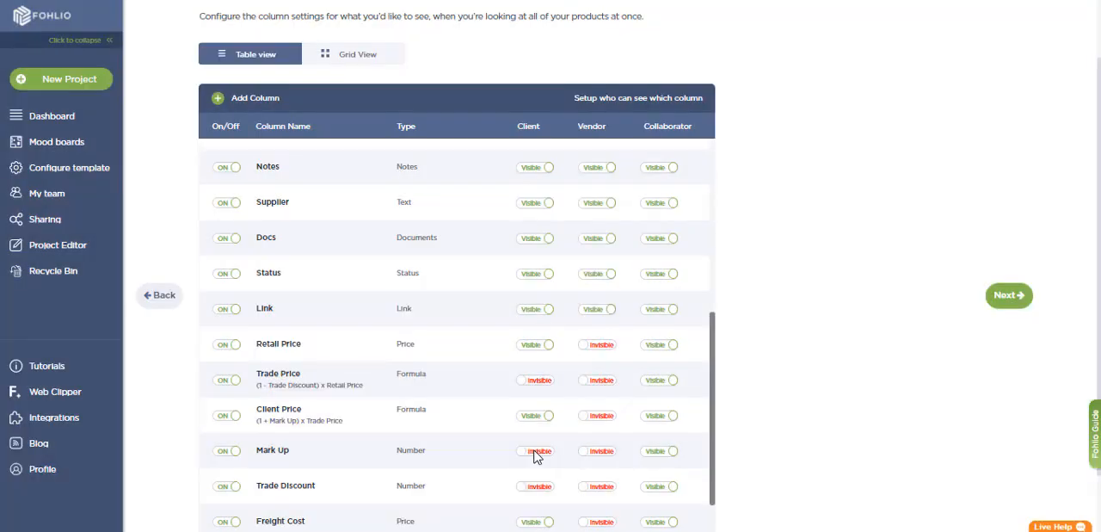
left_click(535, 451)
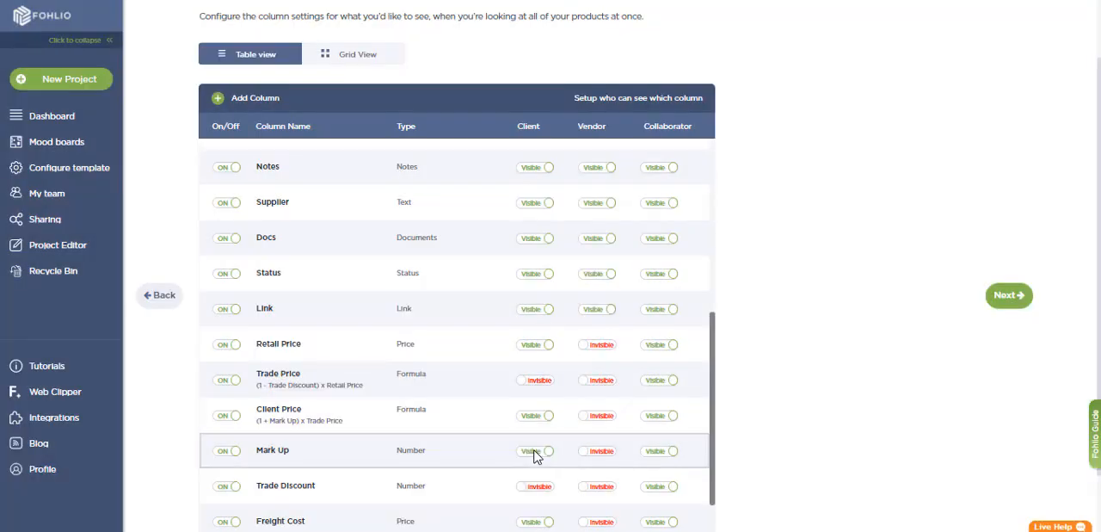
left_click(534, 451)
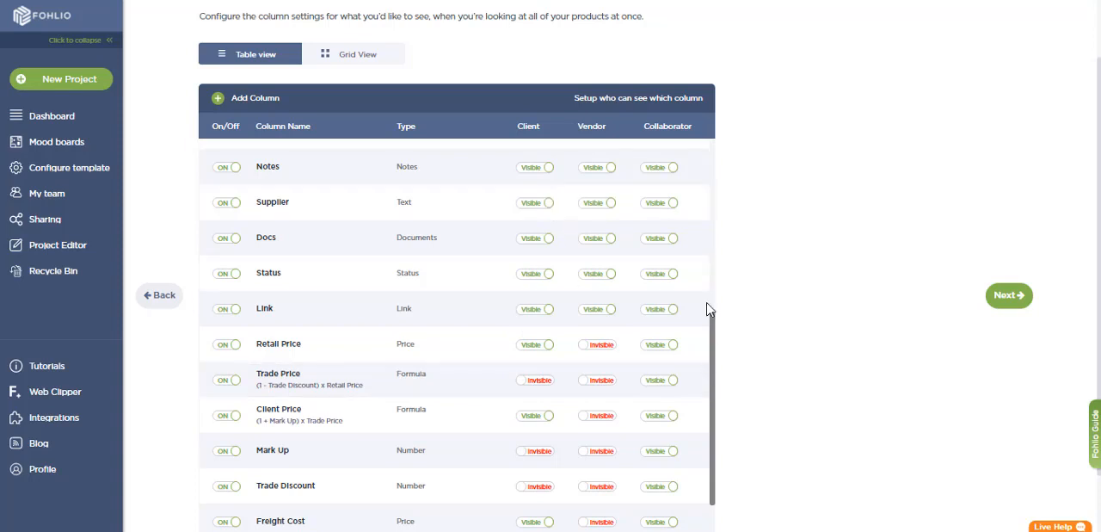
Switch the column configuration to the grid view and move the Manufacturer column above Product Type.
scroll(708, 308, "up", 5)
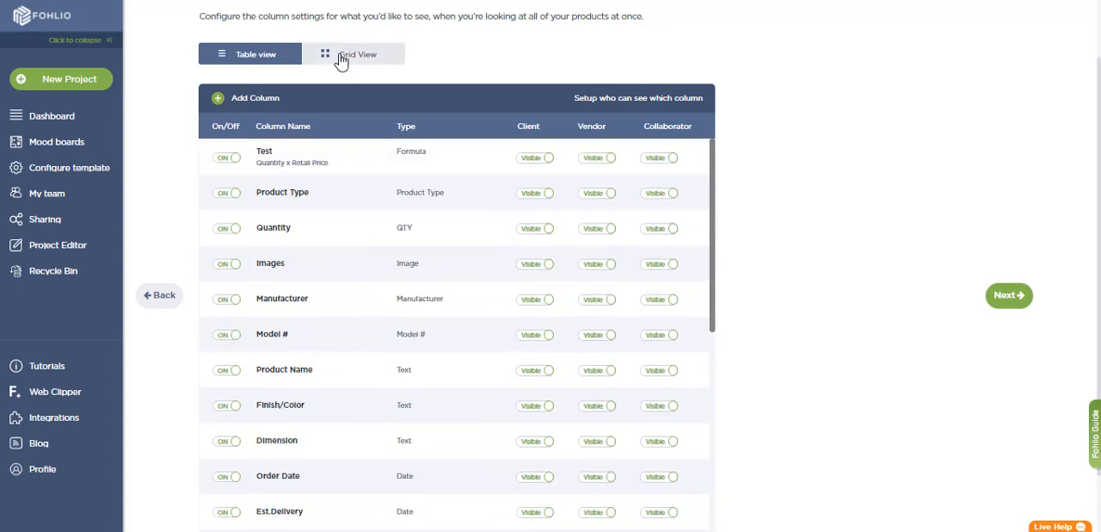
left_click(341, 58)
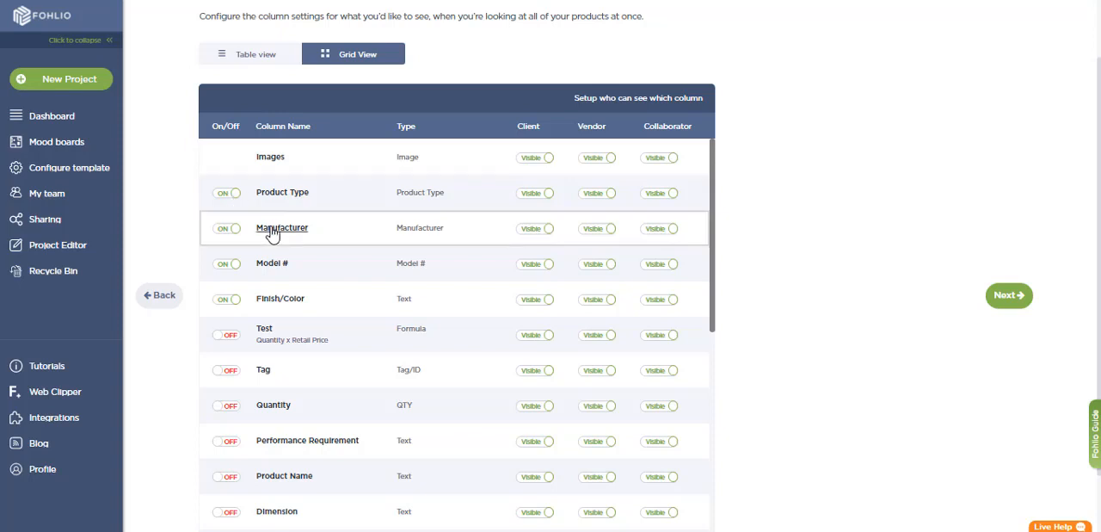
left_click_drag(272, 233, 284, 205)
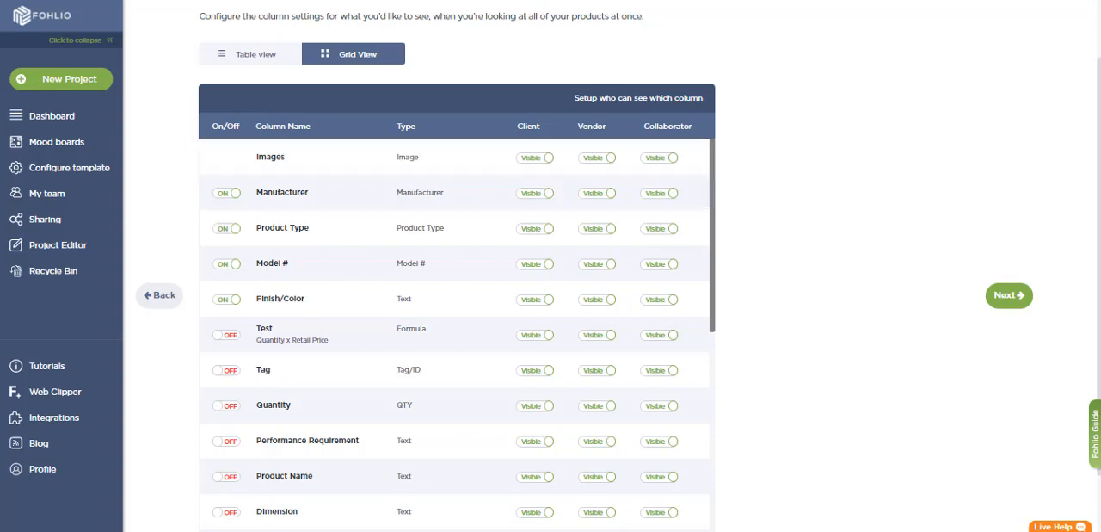
Keep Client Total as the total displayed on project folders and proceed to the individual schedule setup.
scroll(1090, 155, "up", 1)
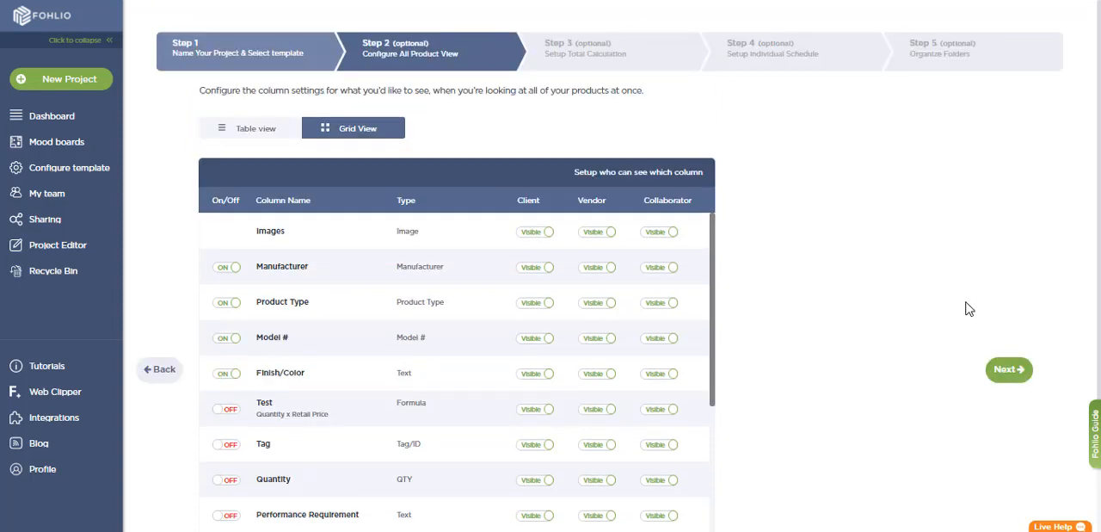
left_click(1010, 370)
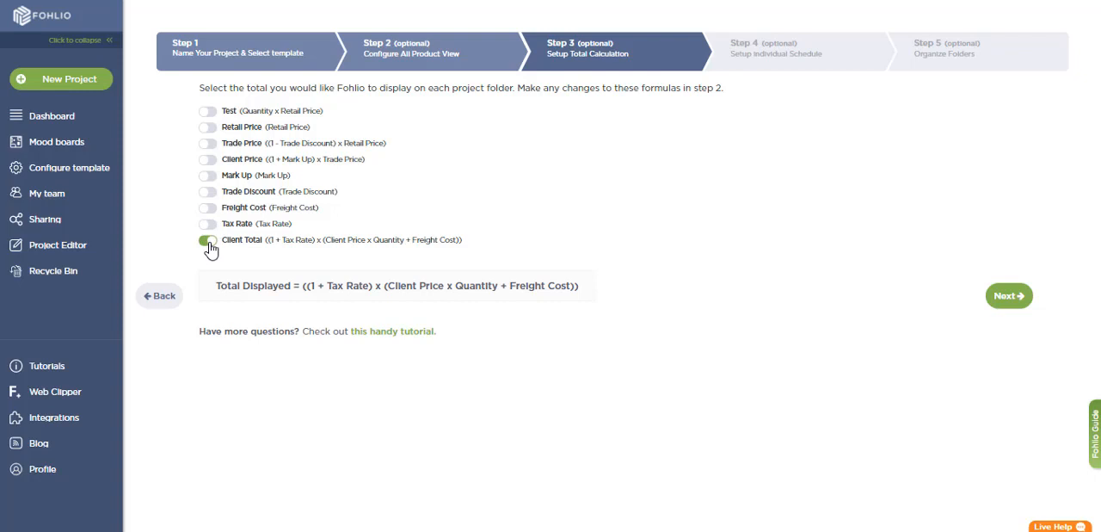
left_click(1008, 296)
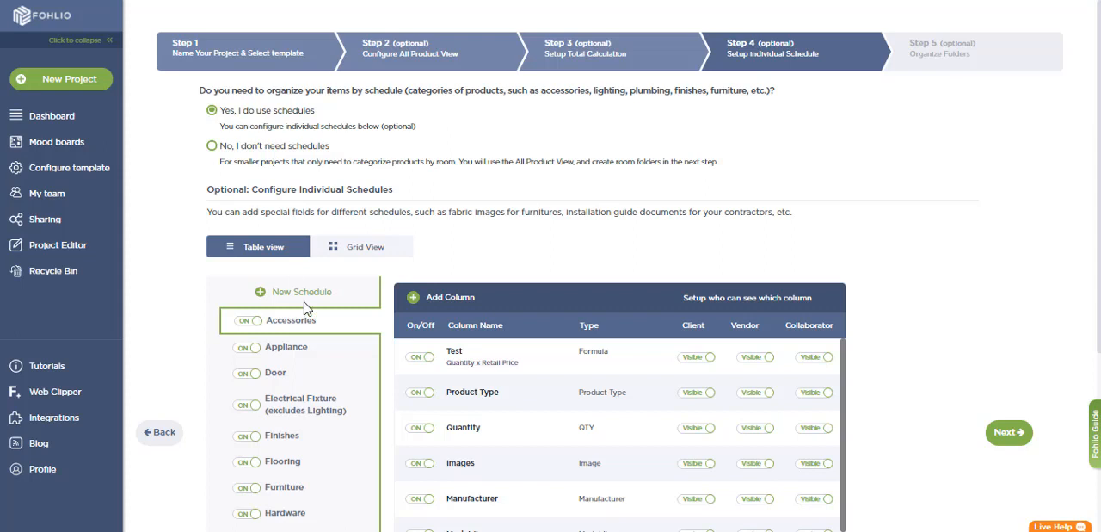
Look through the list of individual schedules and display the Appliance schedule's columns.
scroll(809, 168, "down", 1)
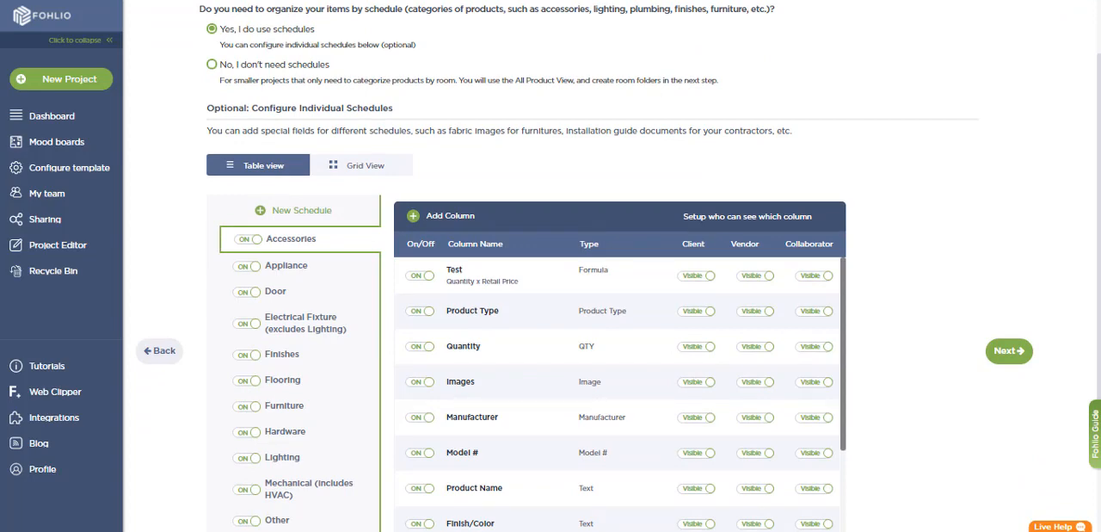
scroll(725, 152, "up", 1)
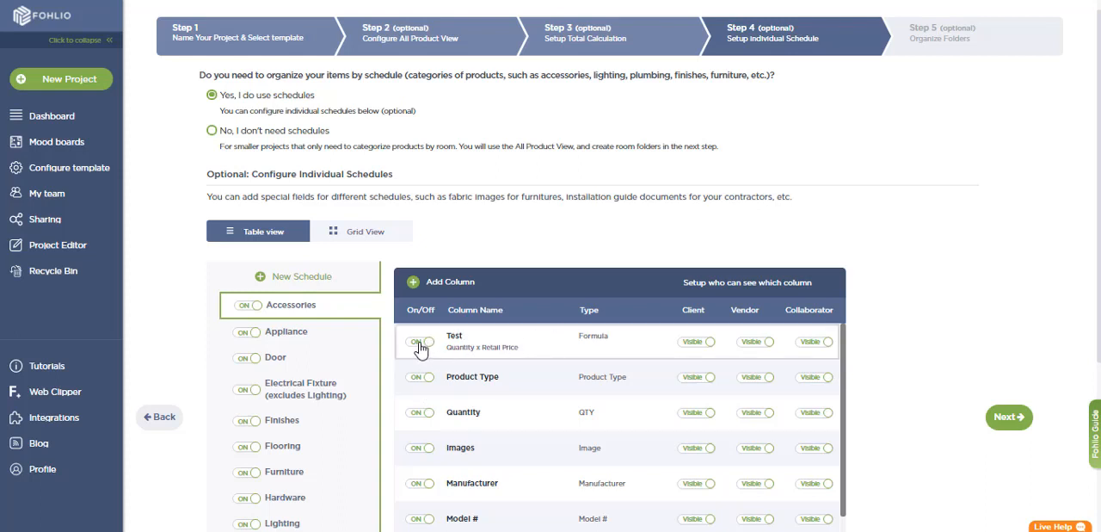
left_click(307, 341)
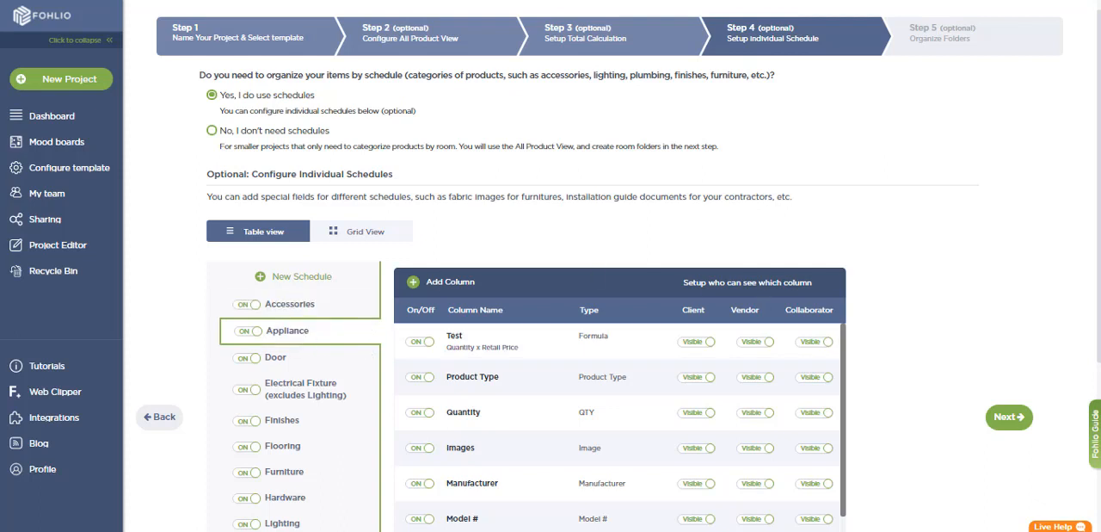
scroll(701, 206, "down", 2)
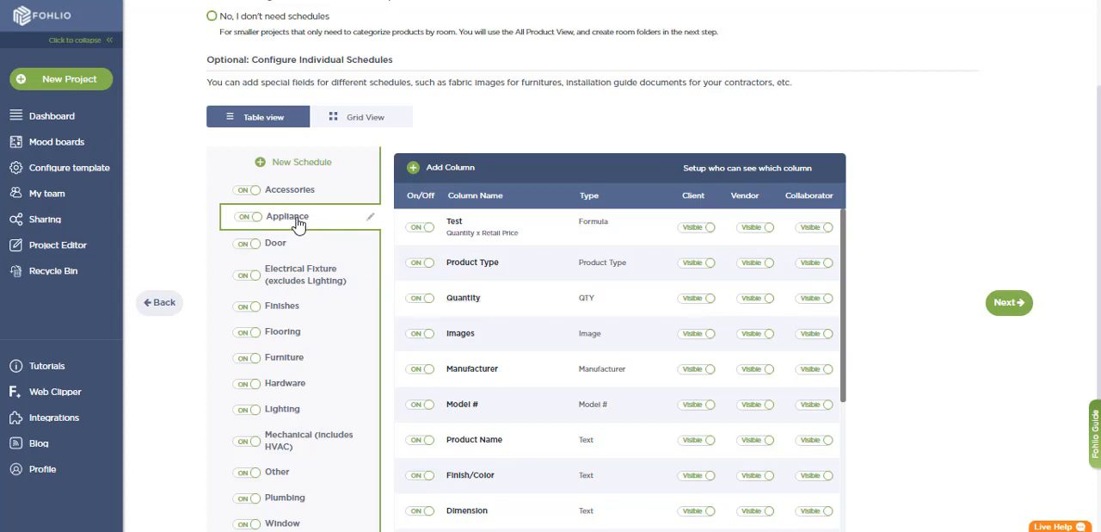
left_click(370, 218)
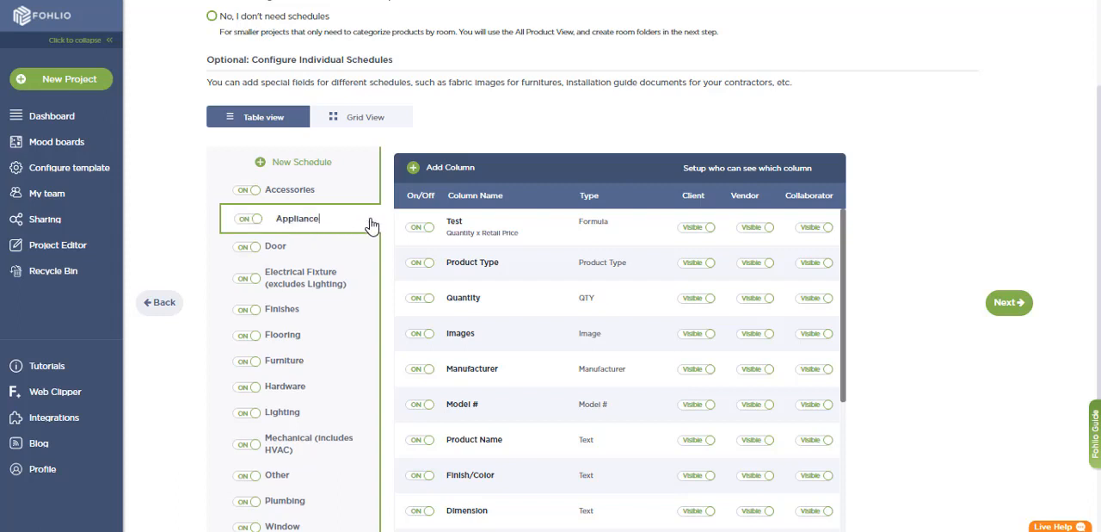
left_click(312, 164)
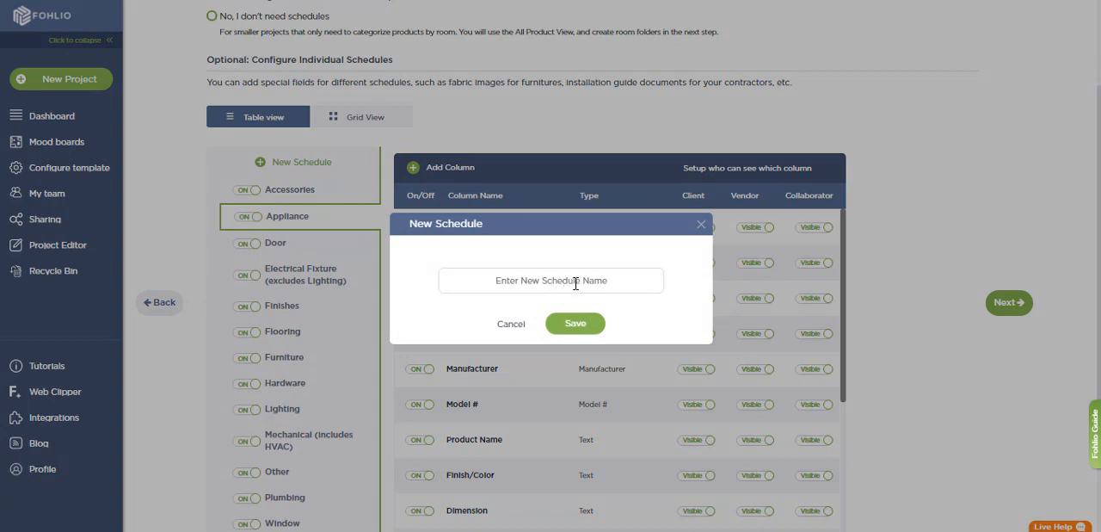
left_click(702, 224)
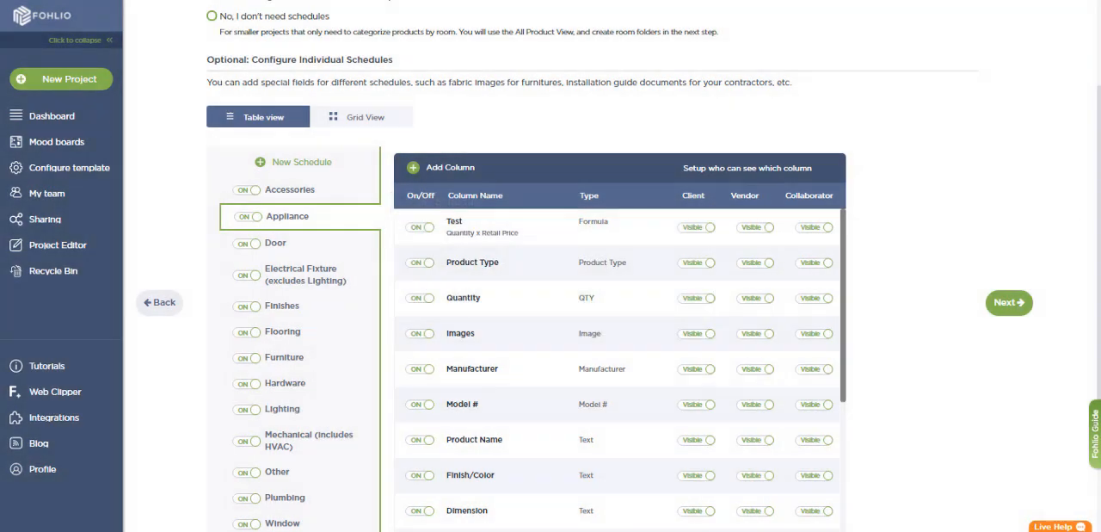
View the Accessories schedule's column setup in the grid view and return to the table view.
scroll(663, 168, "up", 3)
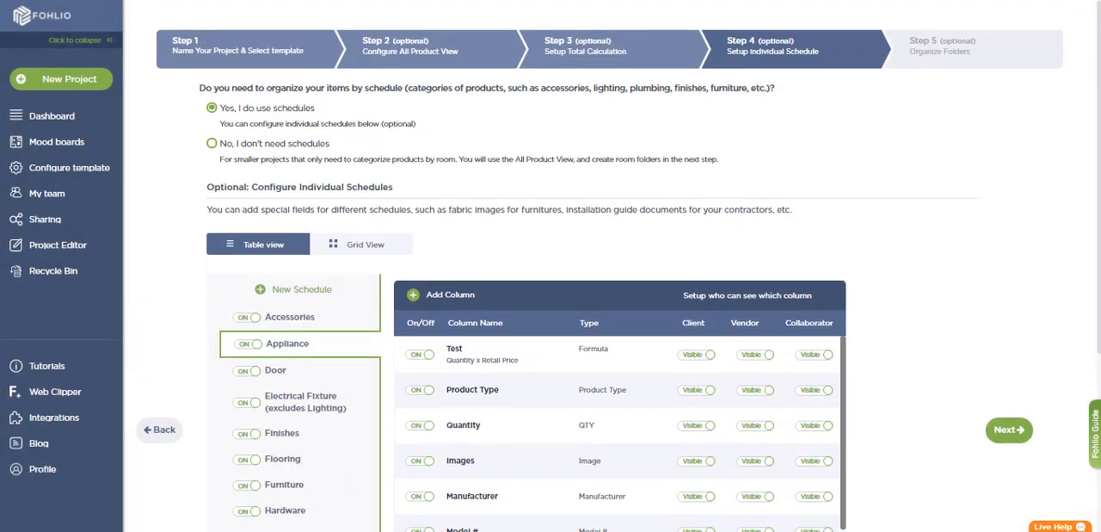
left_click(333, 249)
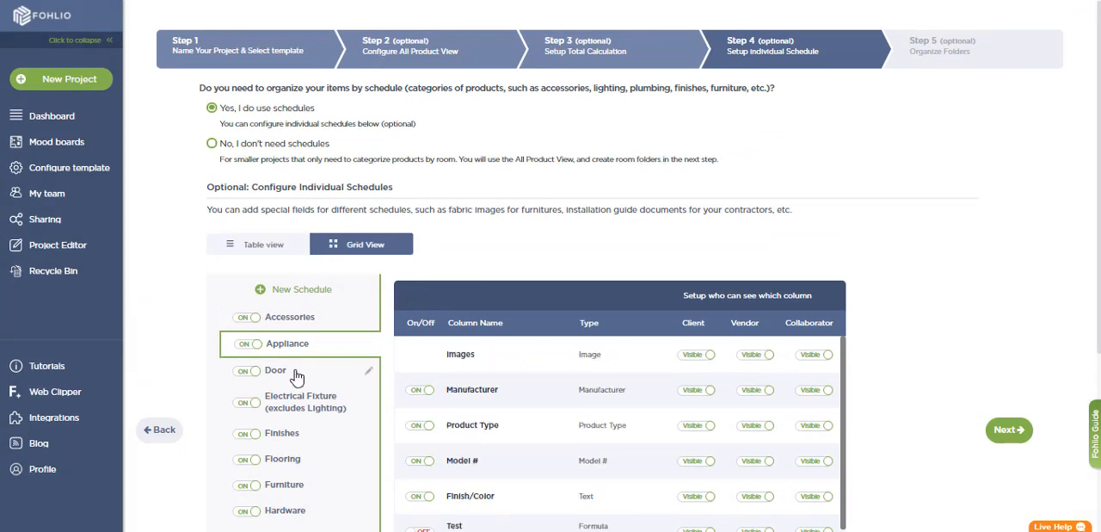
left_click(307, 326)
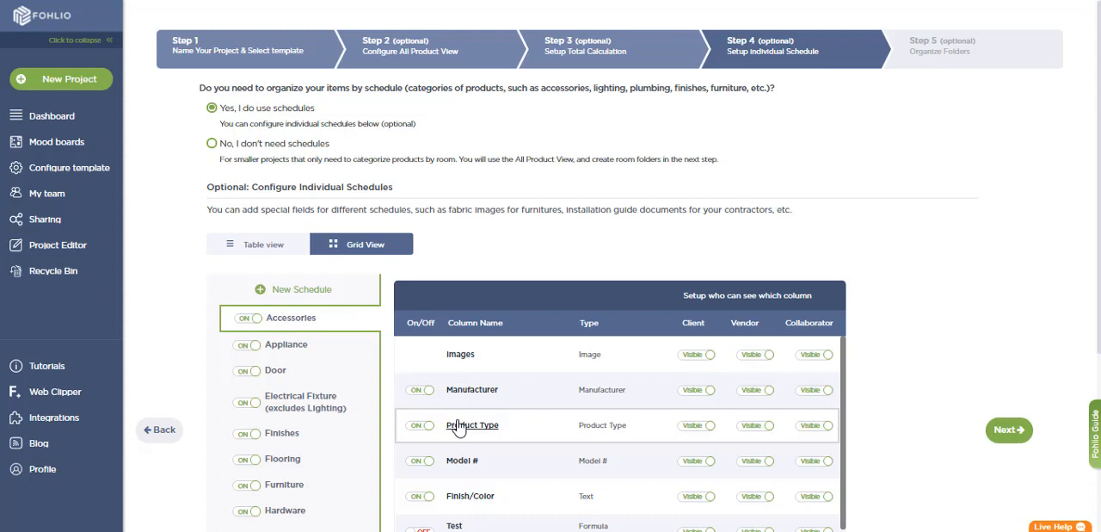
left_click(269, 248)
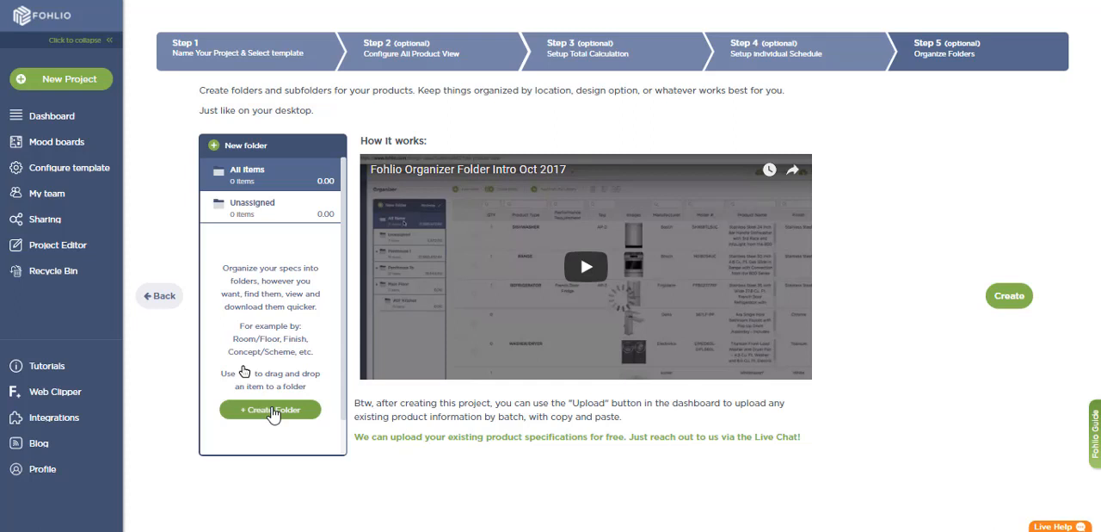
Create a product folder named Test for organizing the project's items.
left_click(272, 411)
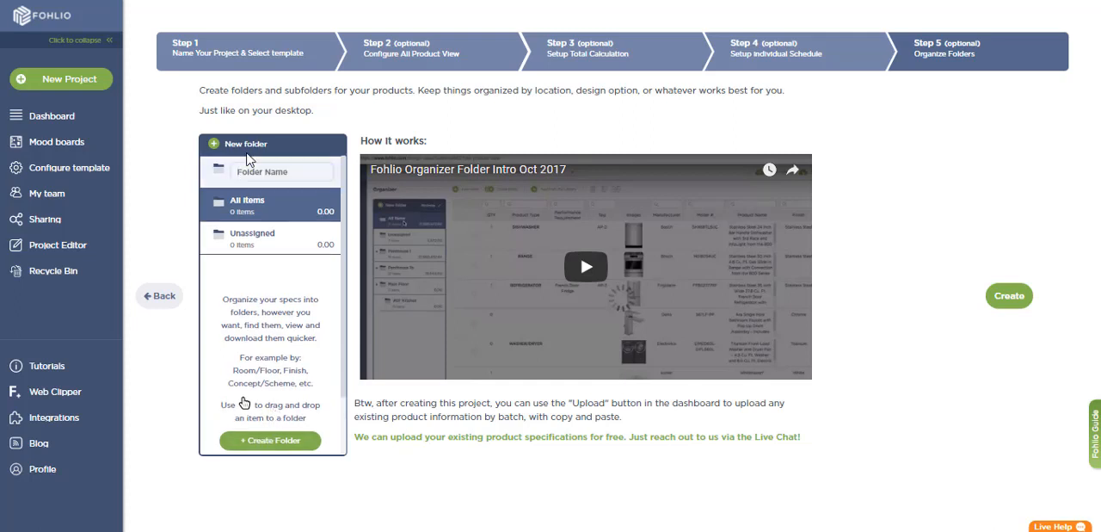
type("Test")
key("Return")
Start a new subfolder inside the Test folder.
right_click(246, 240)
left_click(263, 251)
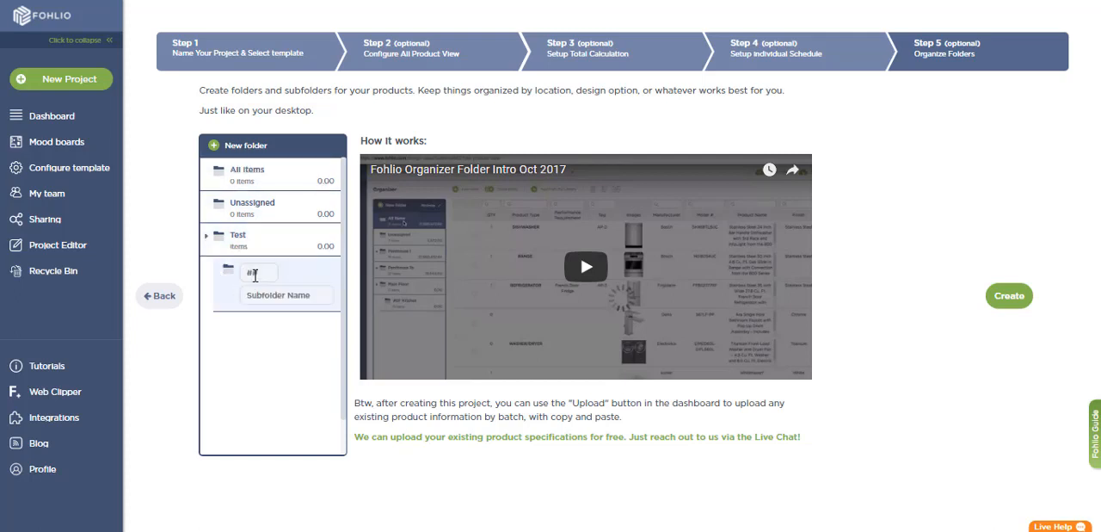